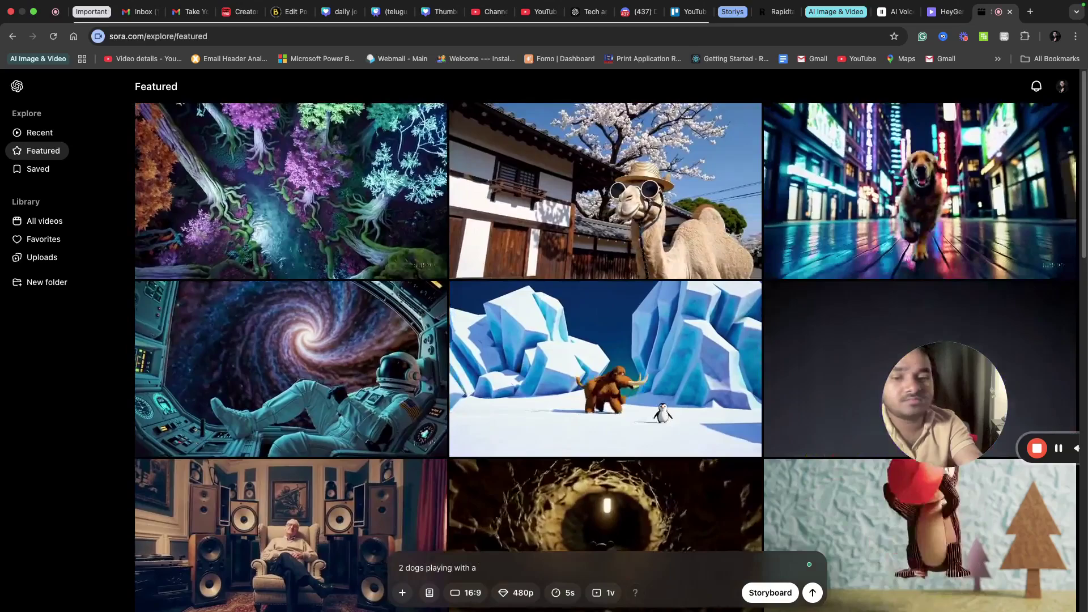
# Finish the prompt '2 dogs playing with a ball in the center of a busy traffic road, top-angle, cinematic'
pyautogui.write('ll')
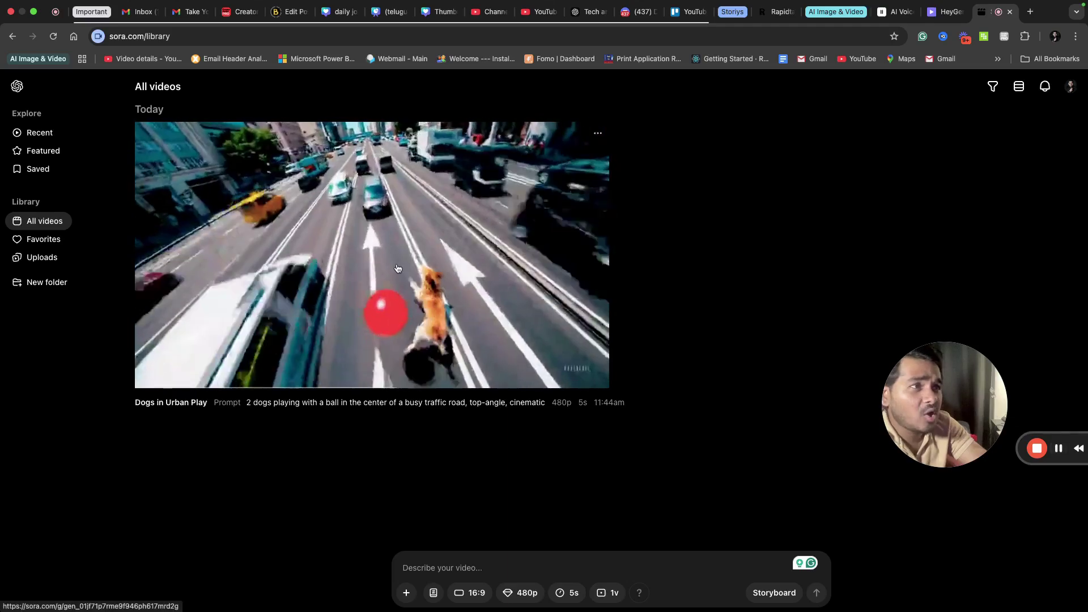
# Play the Dogs in Urban Play video, then go back to the All videos library
pyautogui.click(398, 269)
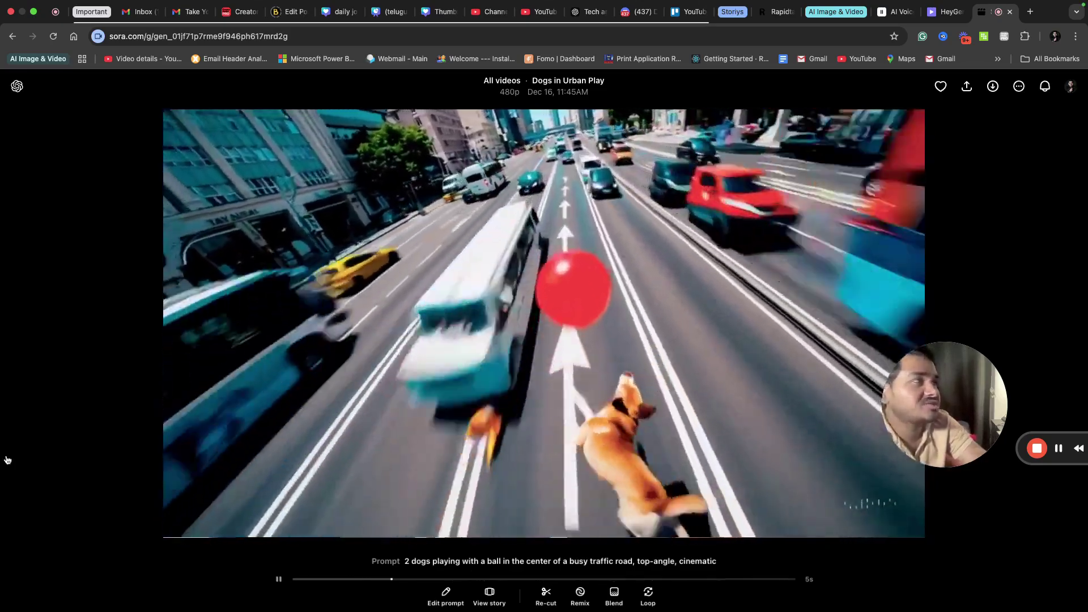
pyautogui.click(13, 36)
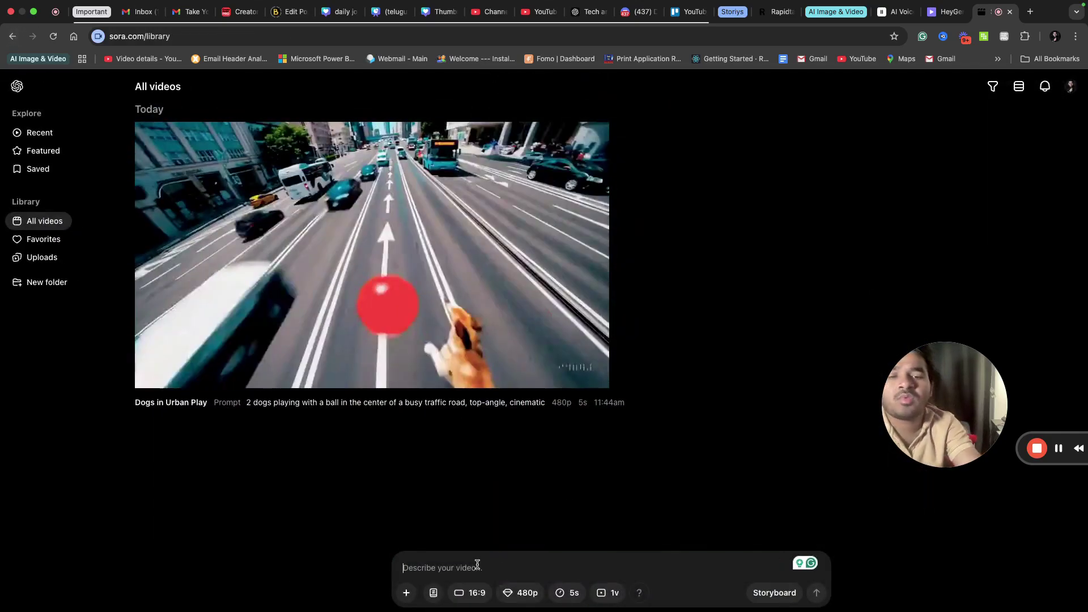
# Write the prompt: people walking in the park with mobile phones, blue sky, green grass, low-angle view
pyautogui.write('Peop')
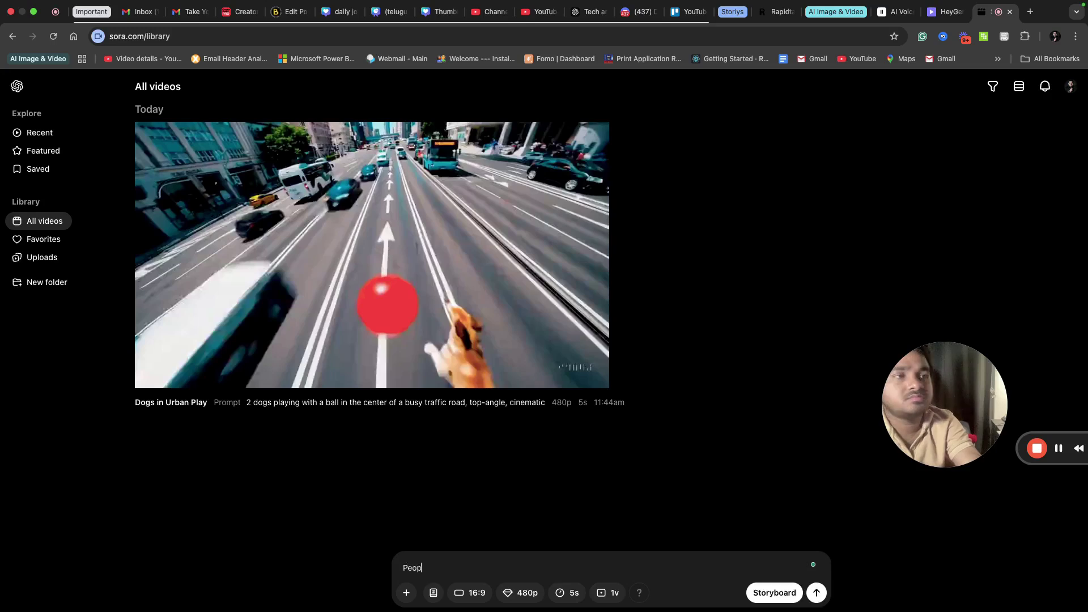
pyautogui.write('le')
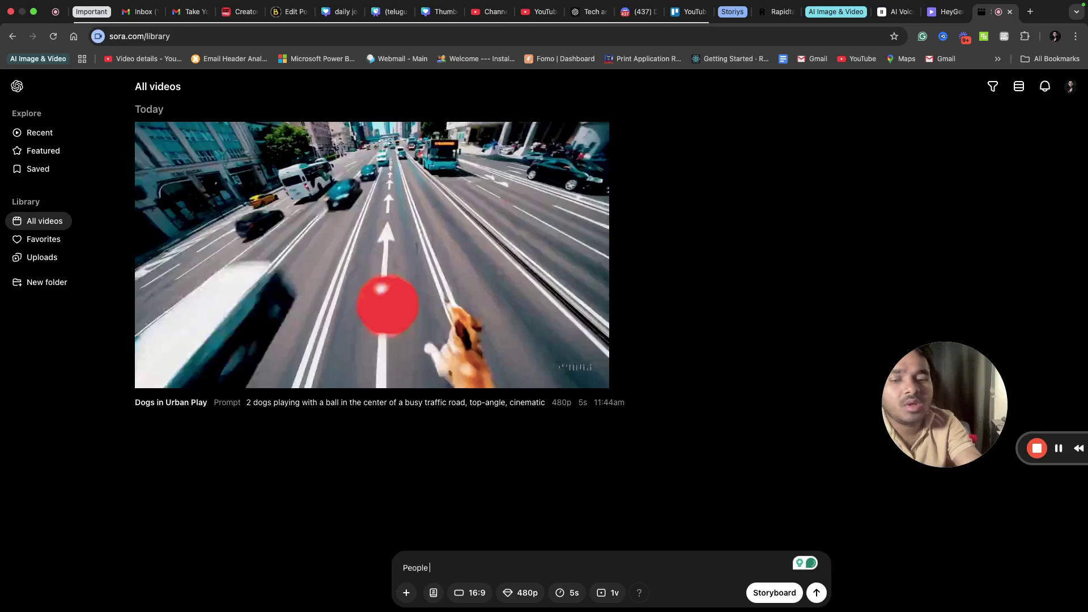
pyautogui.write(' walking i')
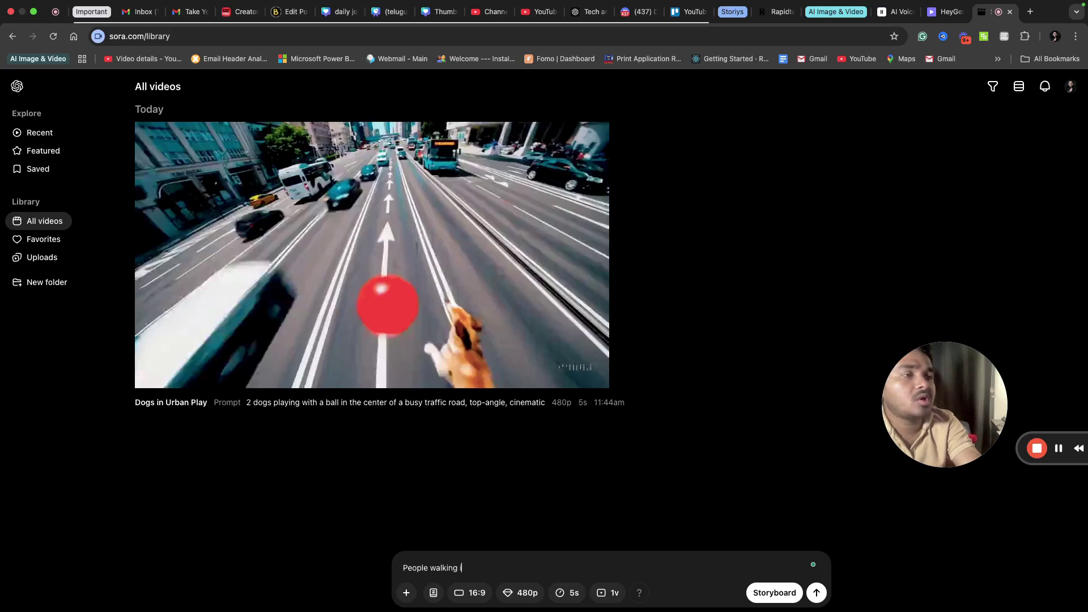
pyautogui.write('n the')
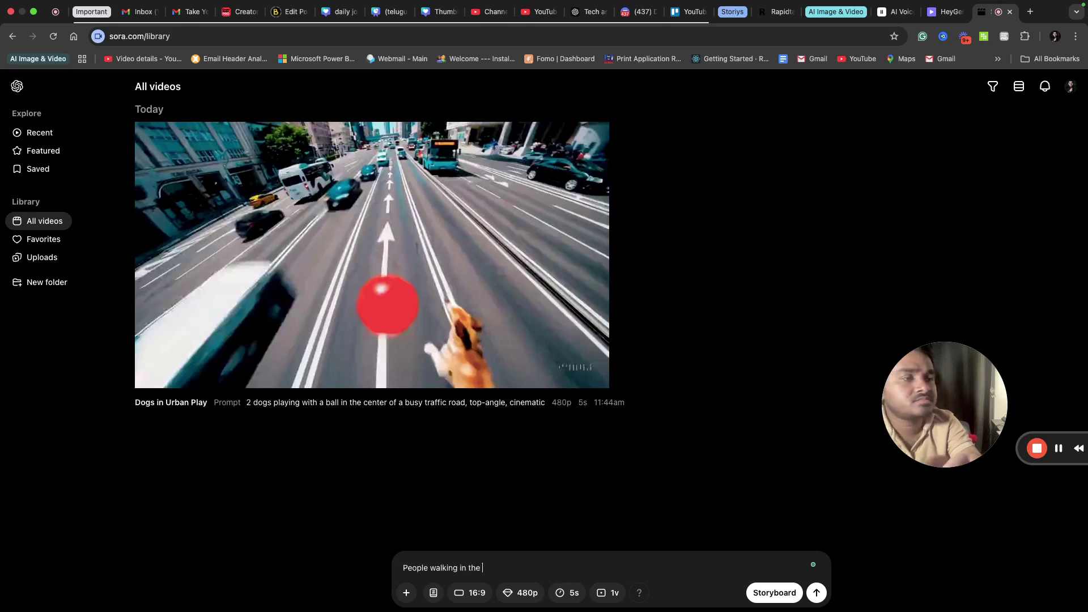
pyautogui.write(' paar')
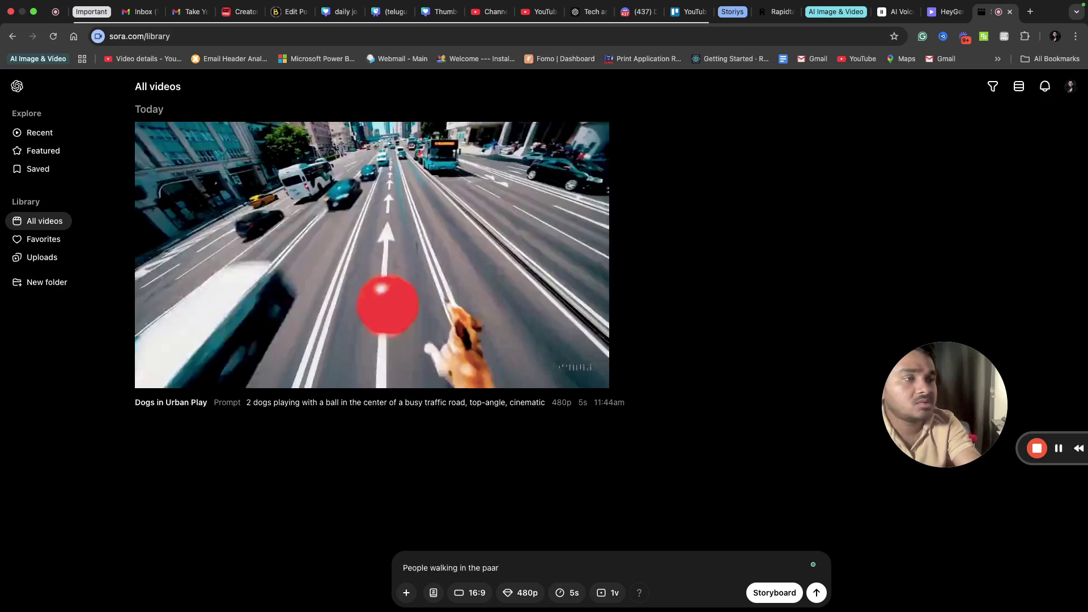
pyautogui.press('BackSpace')
pyautogui.press('BackSpace')
pyautogui.write('rk')
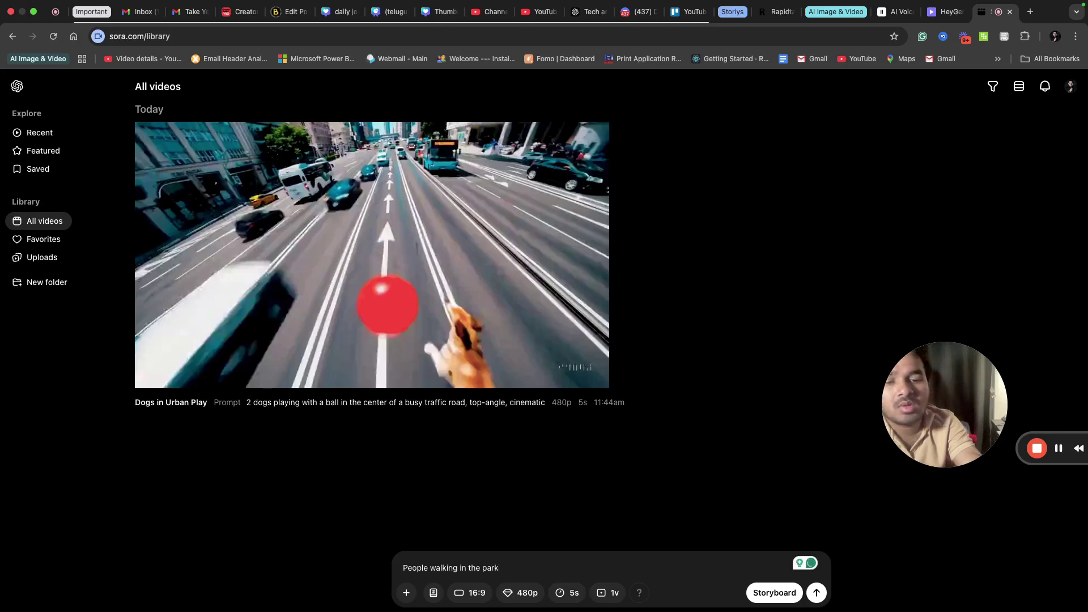
pyautogui.write(' with ')
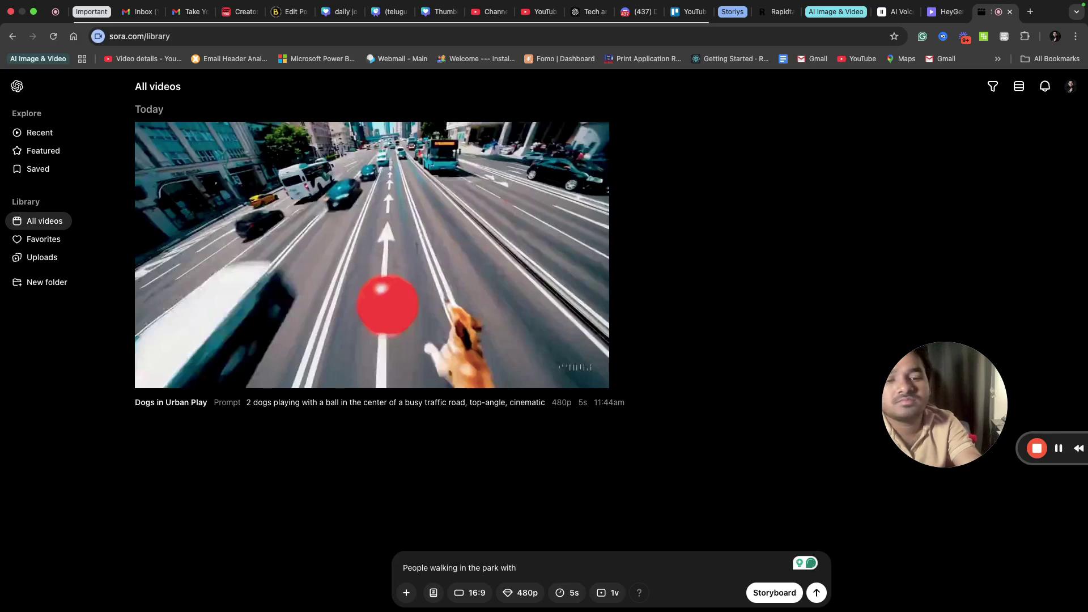
pyautogui.write('mobile p')
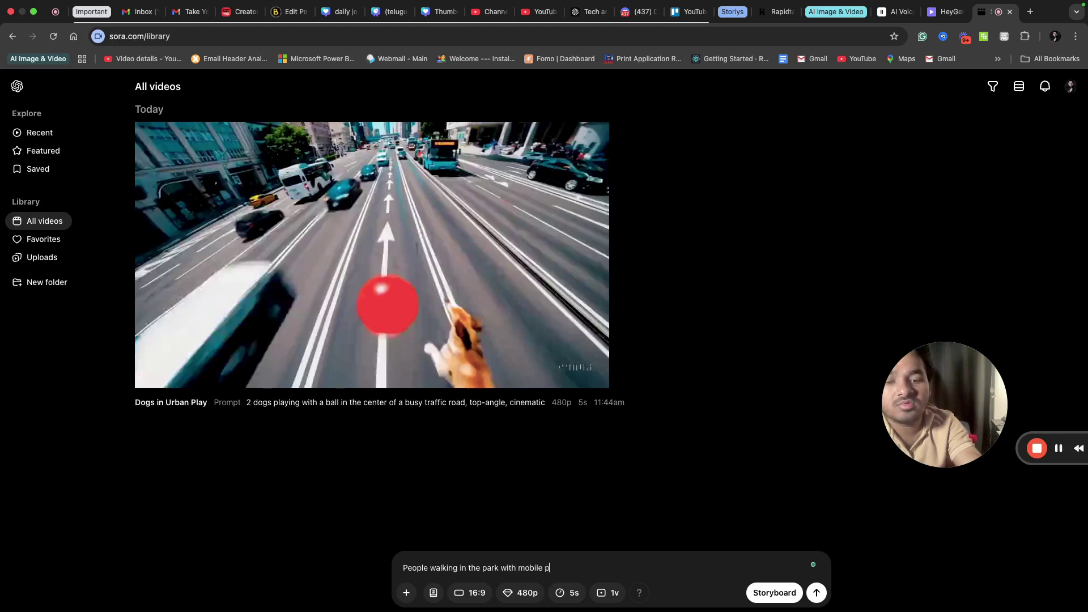
pyautogui.write('hone')
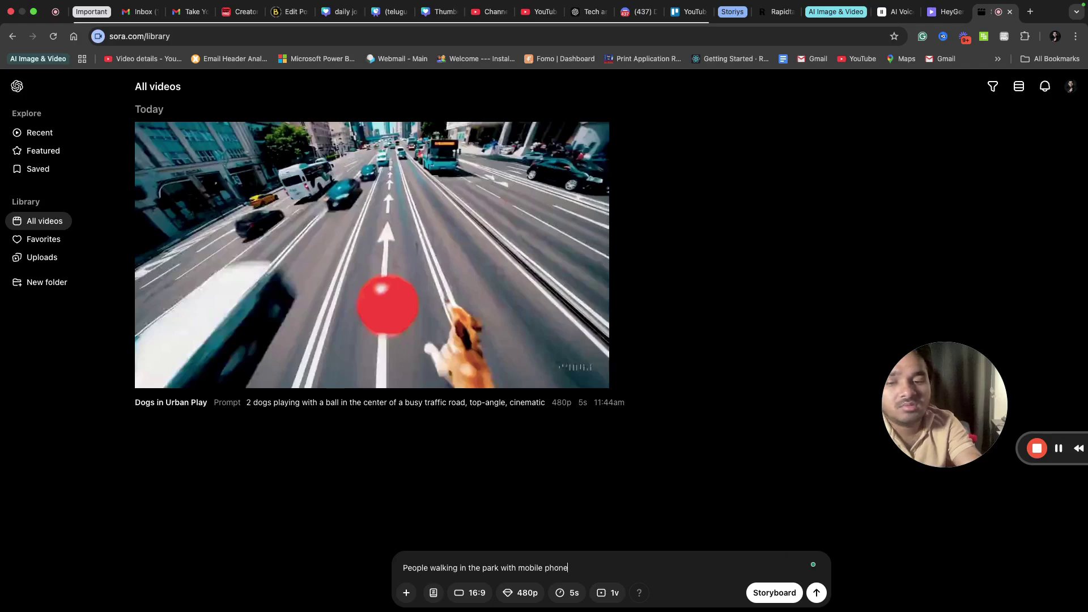
pyautogui.write('s in hand')
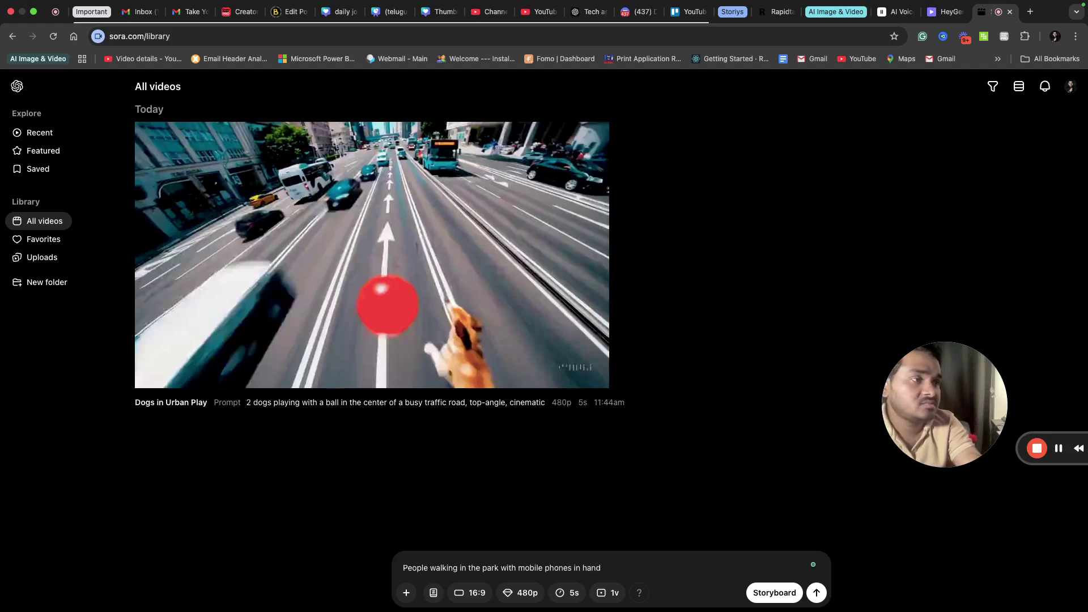
pyautogui.write(',')
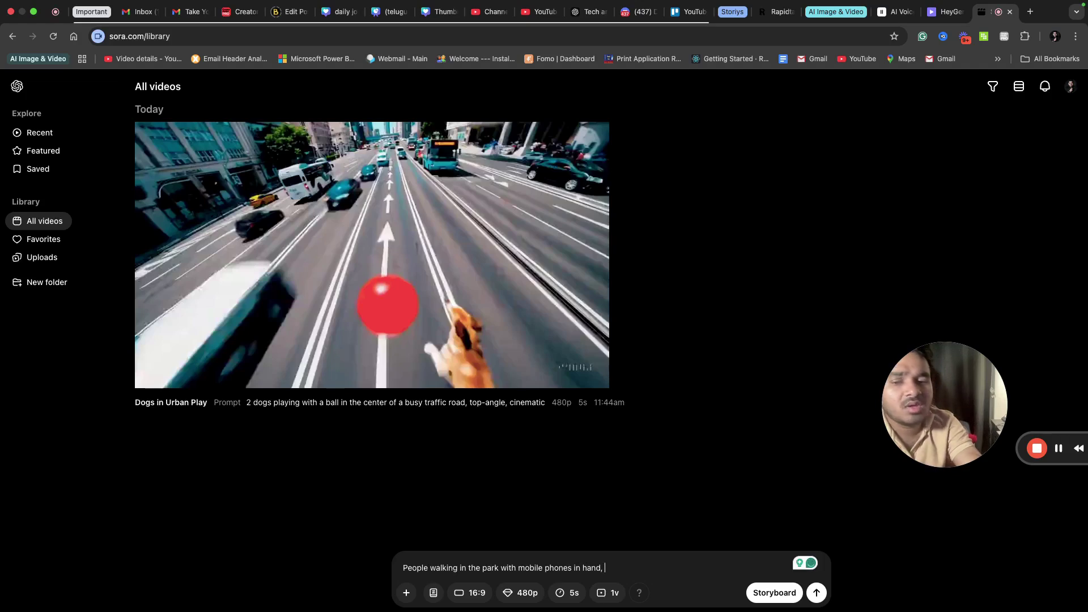
pyautogui.write('blu')
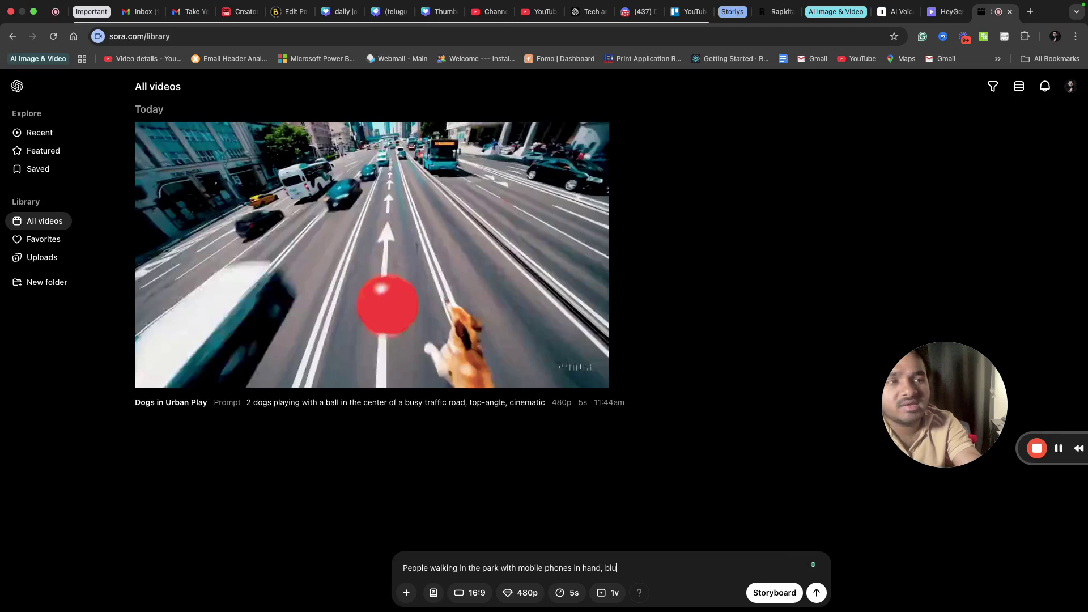
pyautogui.write('e sky')
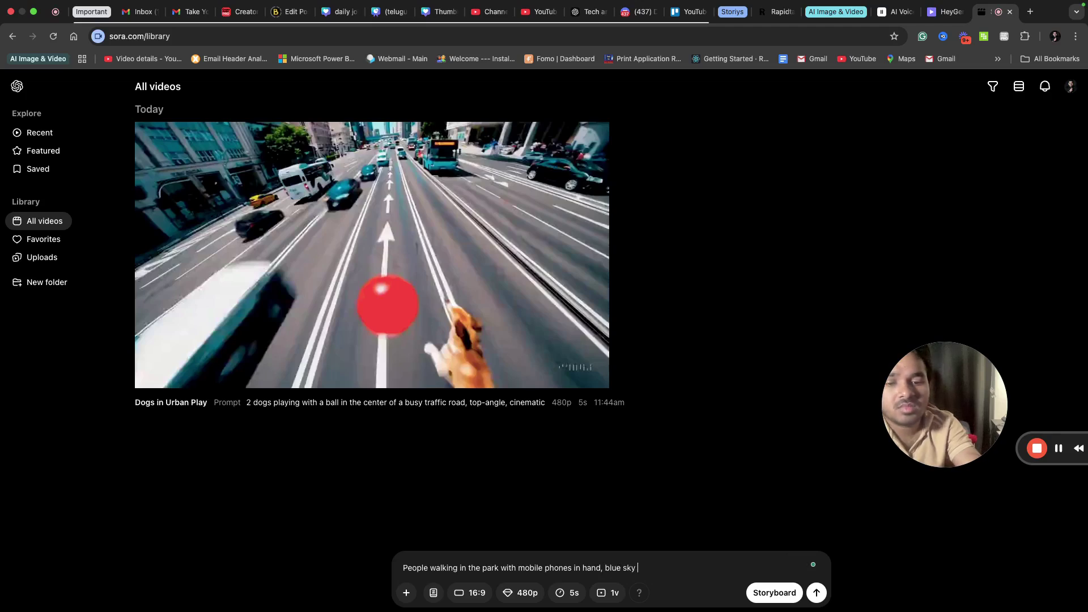
pyautogui.write(' in the back')
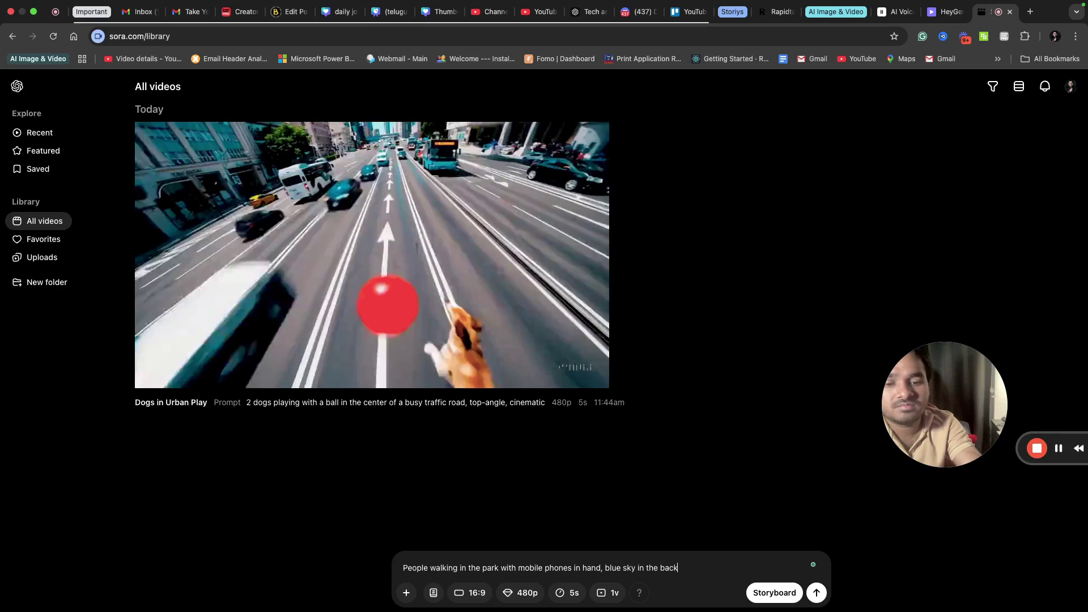
pyautogui.write('ground')
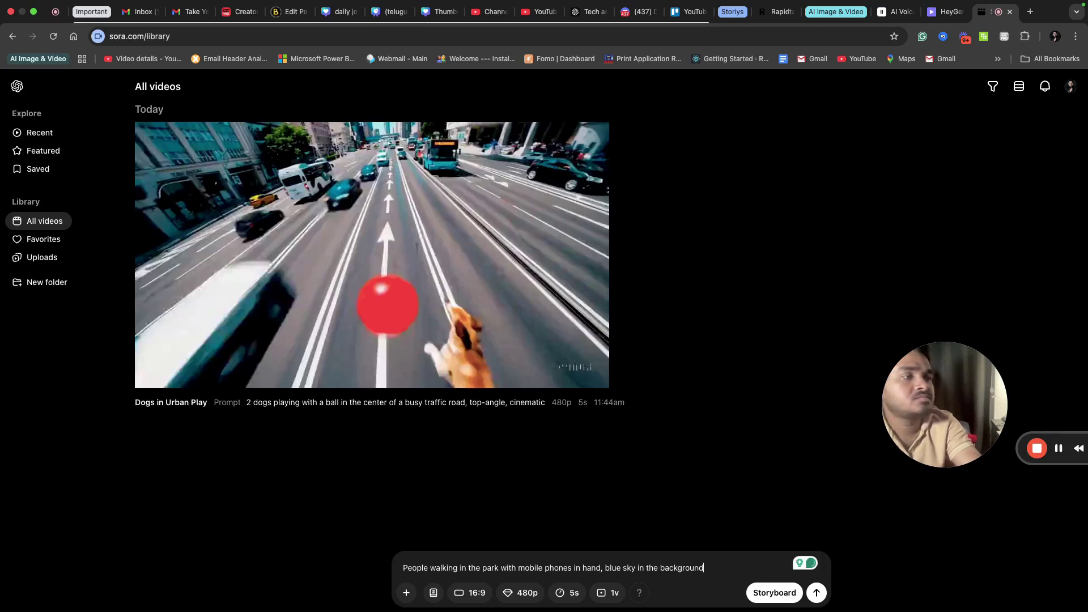
pyautogui.write(', gr')
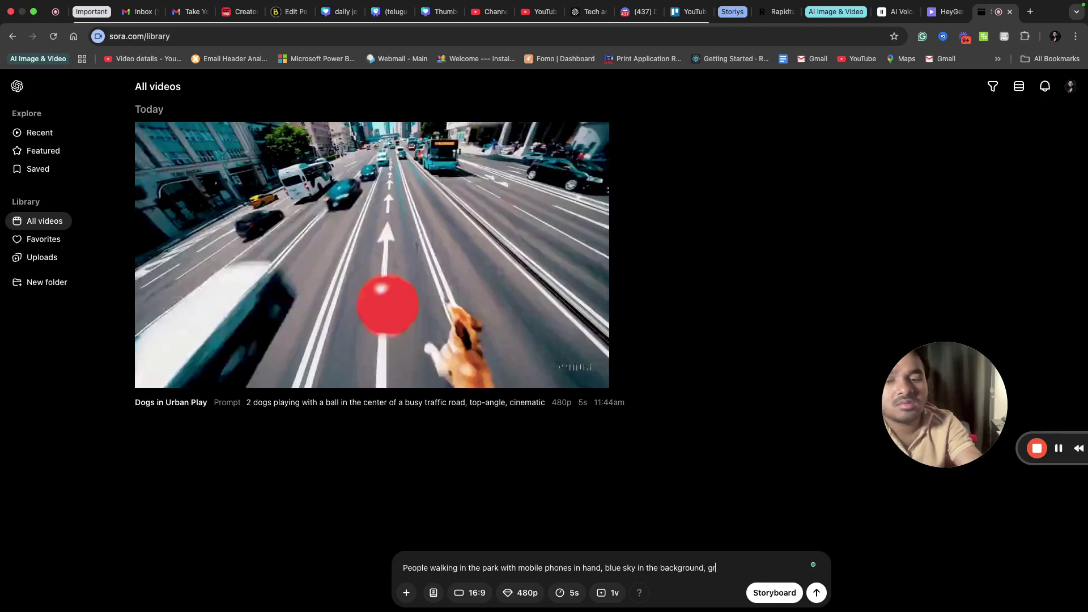
pyautogui.write('een')
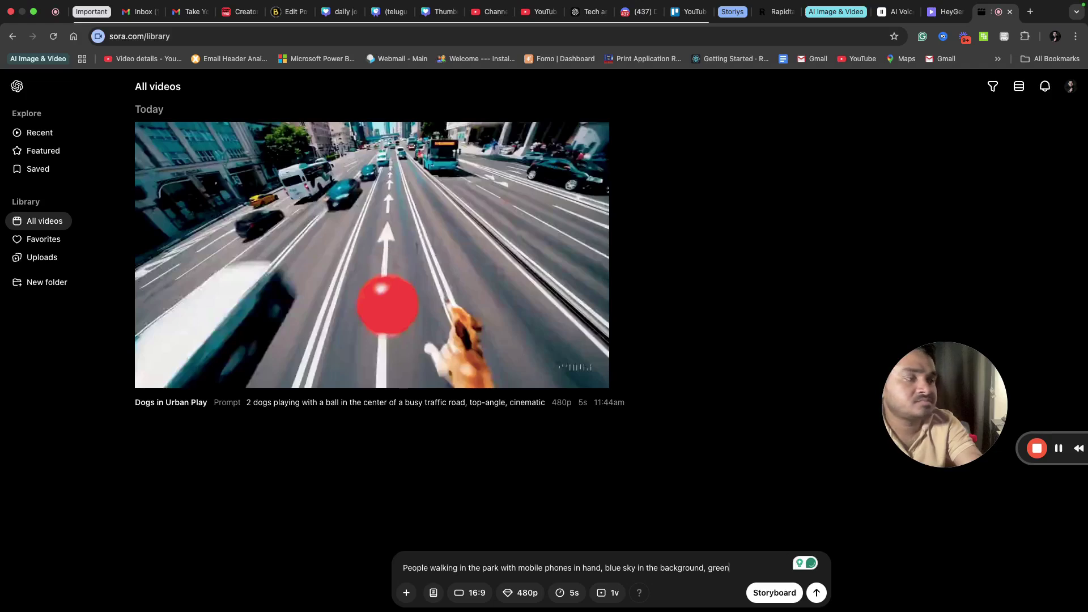
pyautogui.write(' grass in')
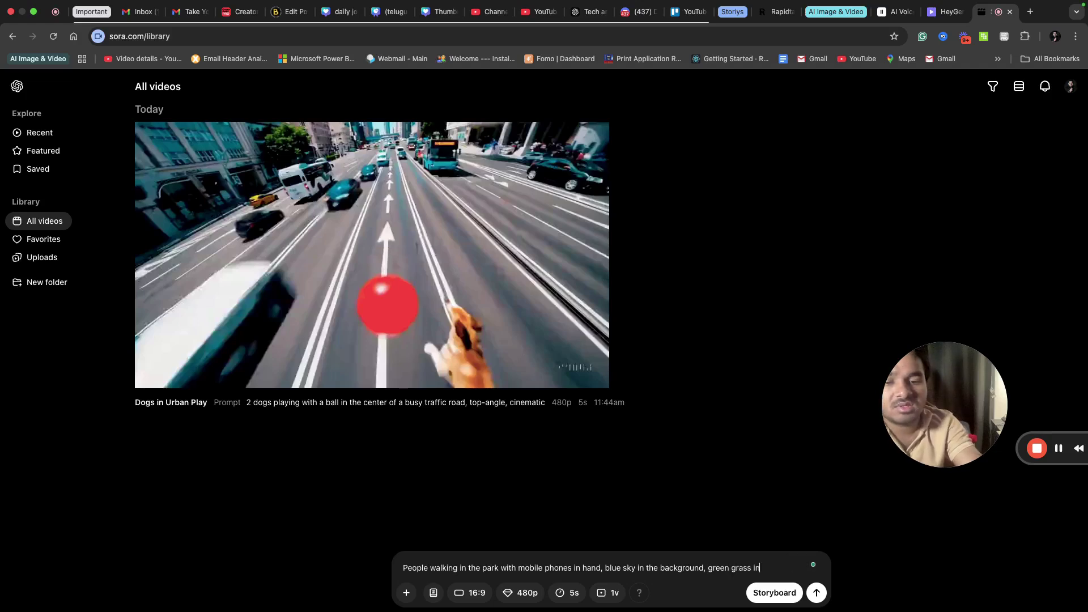
pyautogui.write(' the bottom')
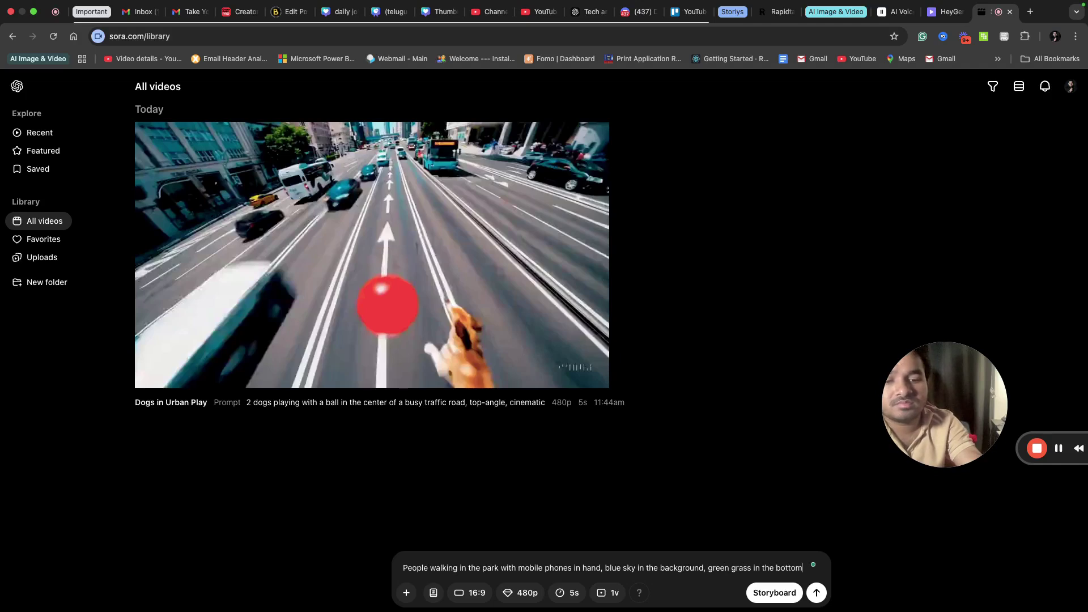
pyautogui.write(', low-ang')
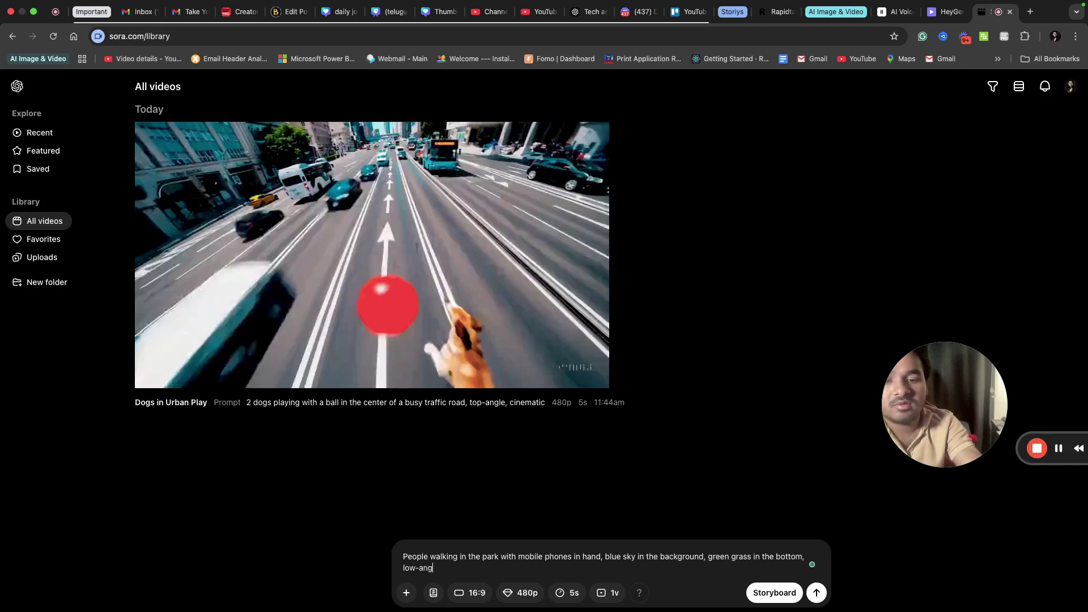
pyautogui.write('le view')
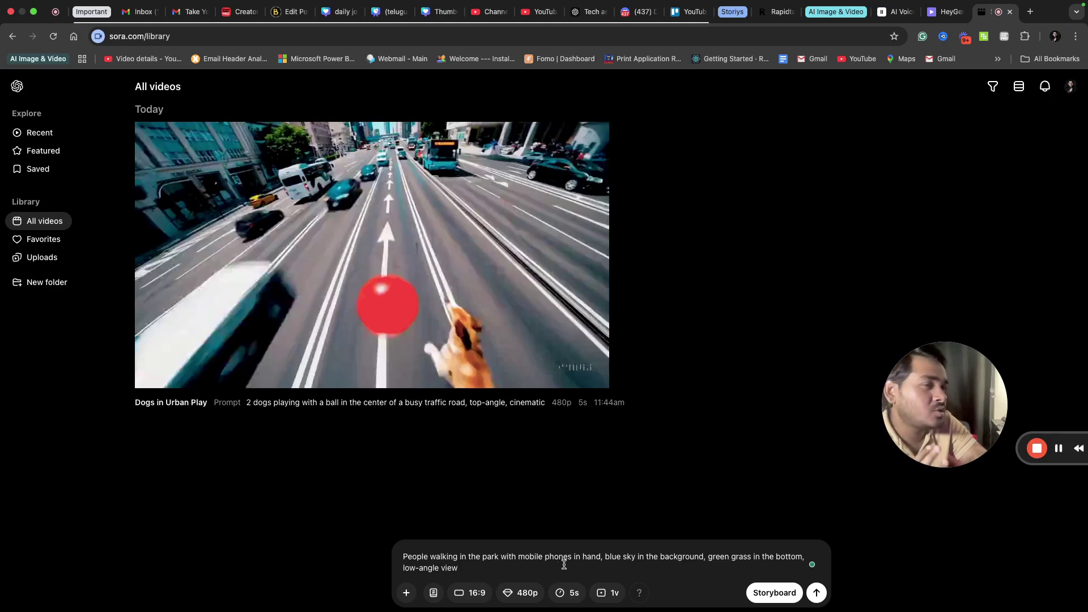
# Submit the park prompt and wait until 'Nature and Technology Coexist' finishes at 480p, 5s
pyautogui.click(817, 593)
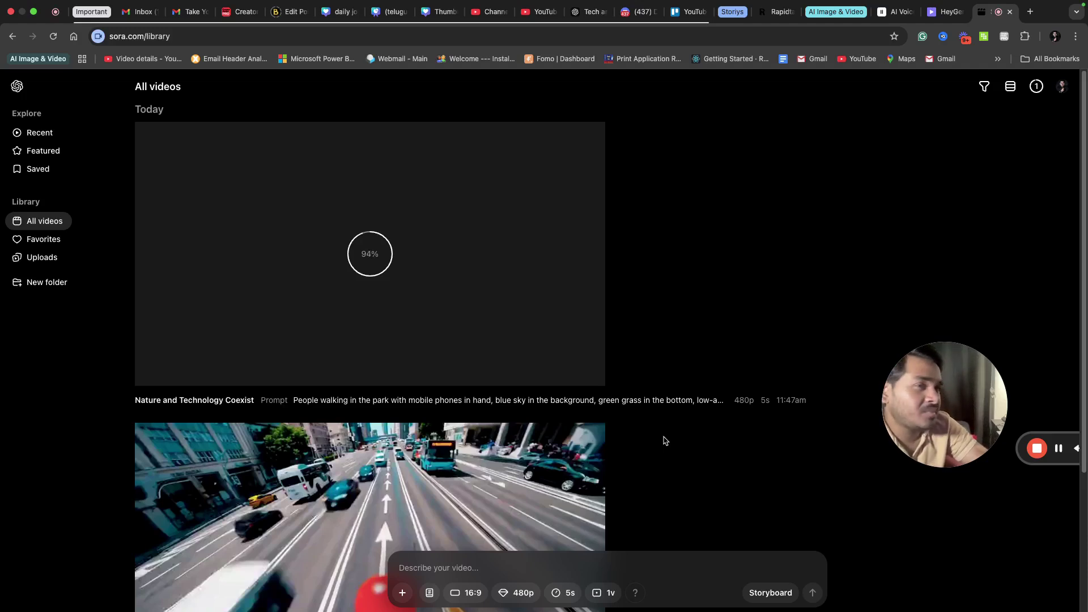
pyautogui.scroll(-1, 664, 440)
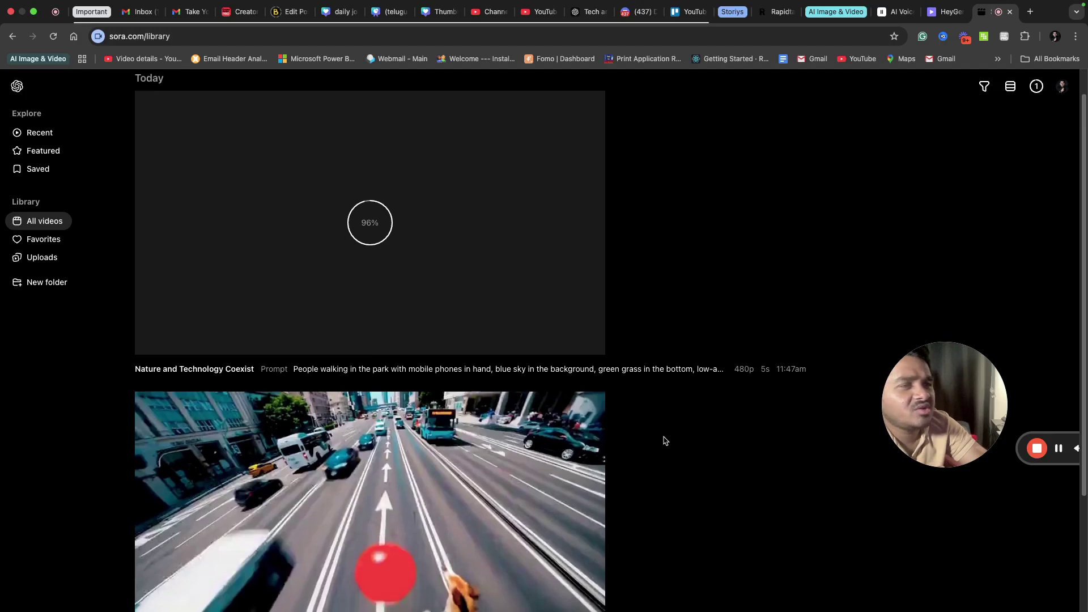
pyautogui.scroll(1, 665, 441)
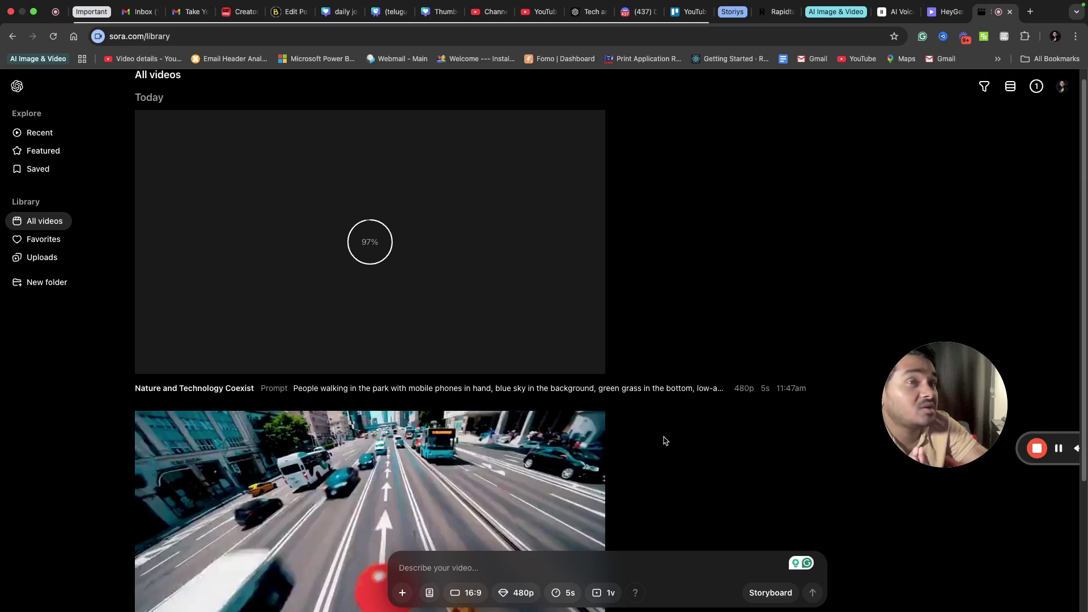
pyautogui.scroll(1, 665, 441)
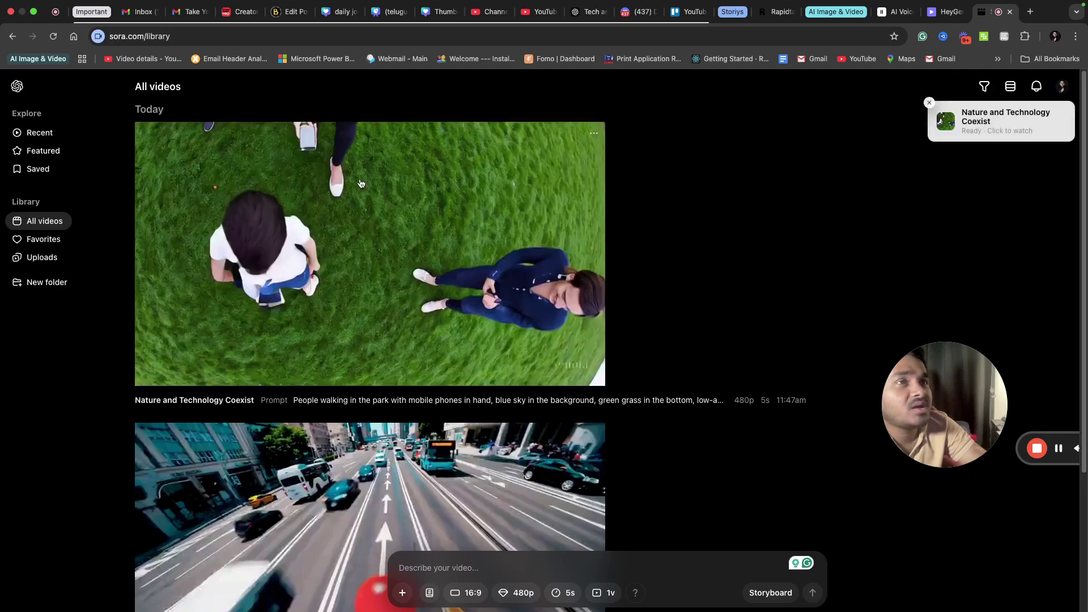
pyautogui.click(360, 186)
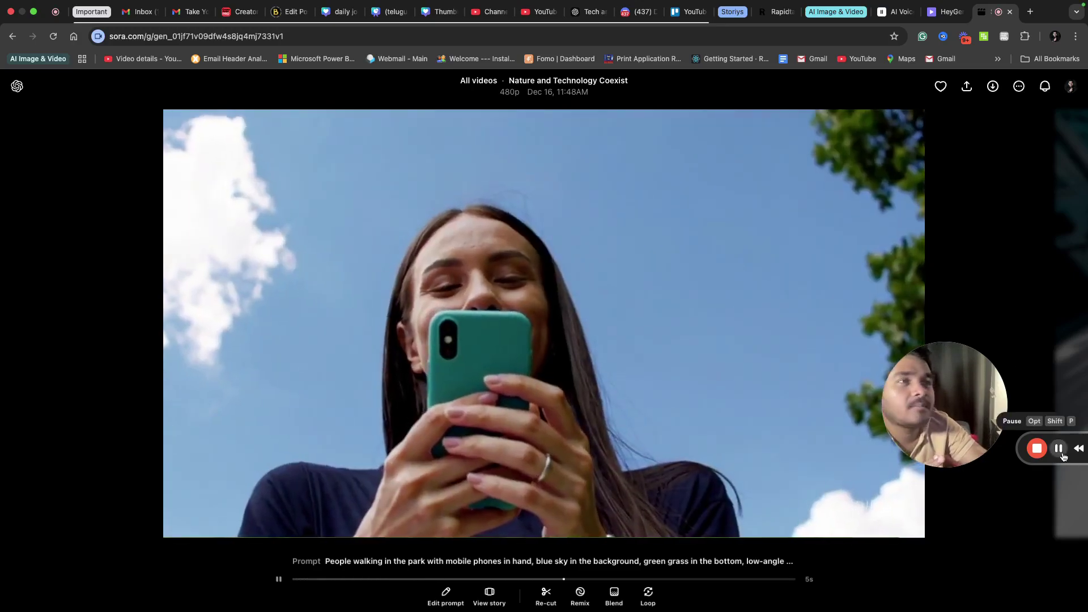
pyautogui.press('Escape')
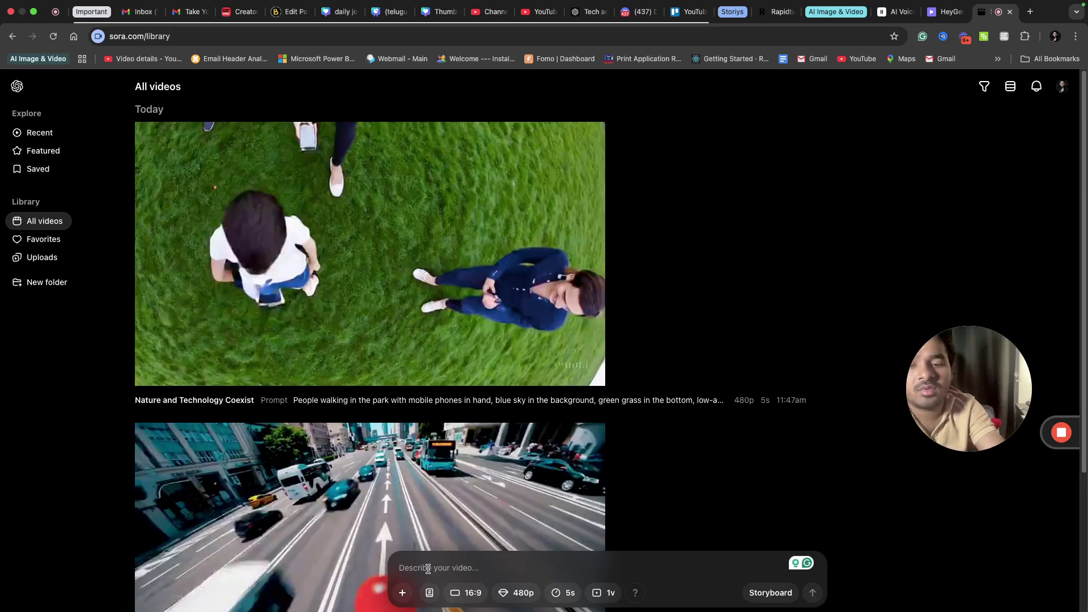
# Submit the prompt 'A peacock sitting in the balcony of a multi-storeyed building' for generation
pyautogui.write('A pea')
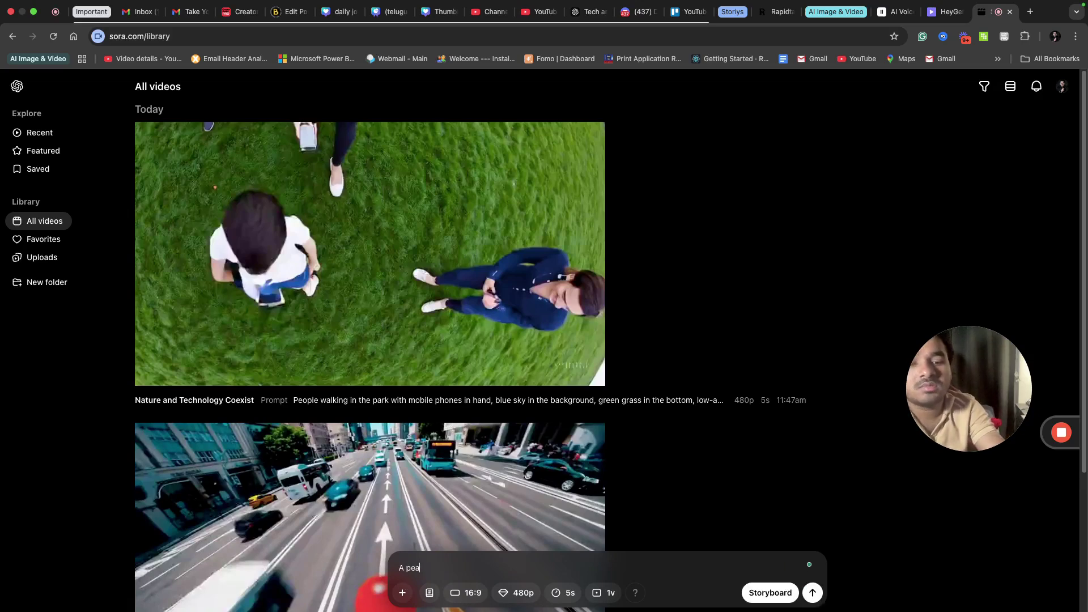
pyautogui.write('cock sittin')
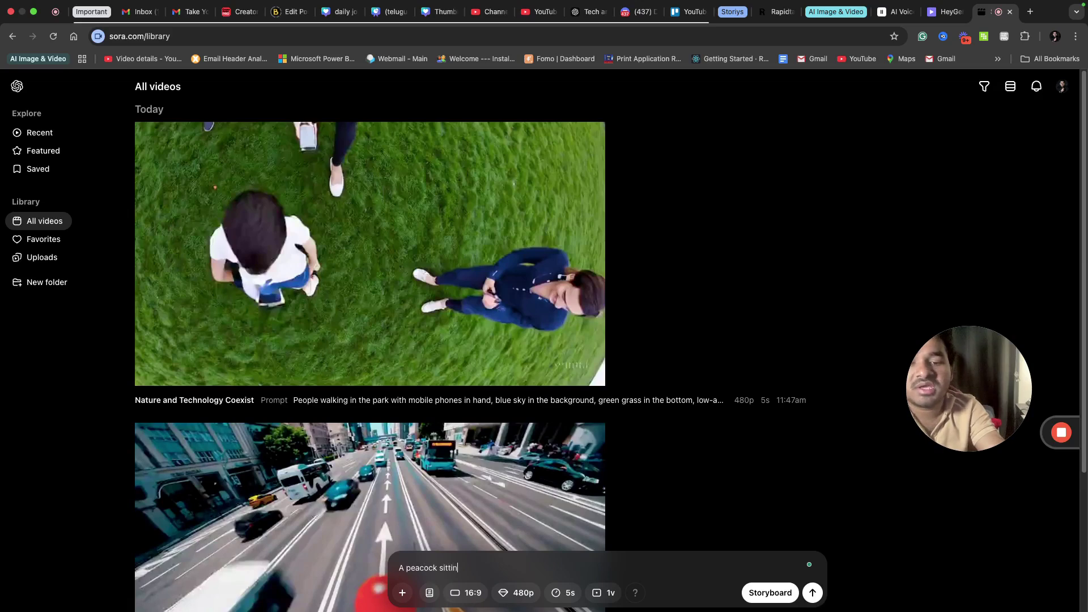
pyautogui.write('g in the balcon')
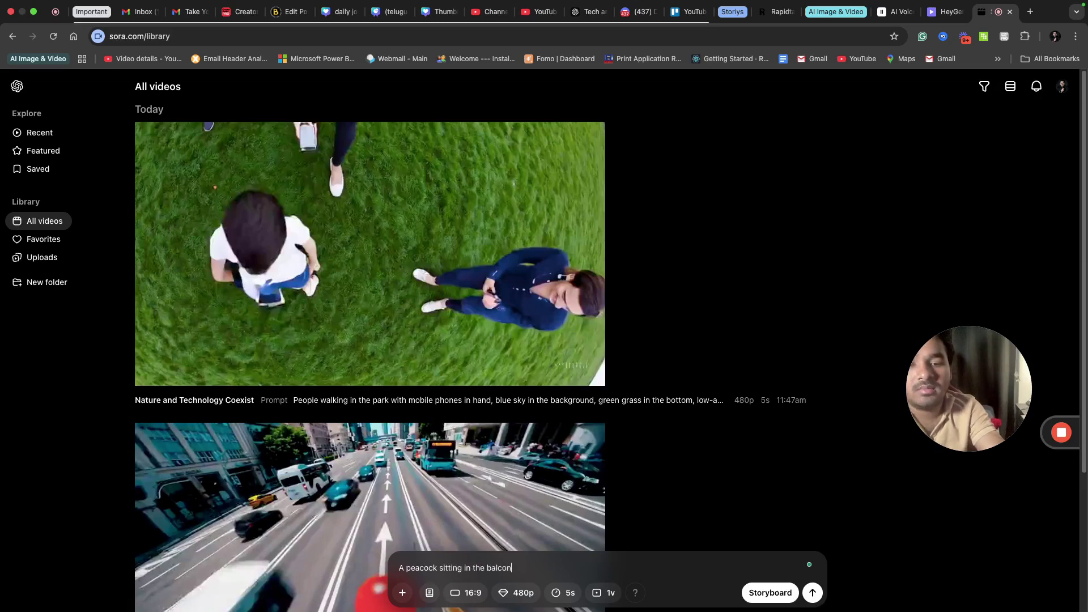
pyautogui.write('y of')
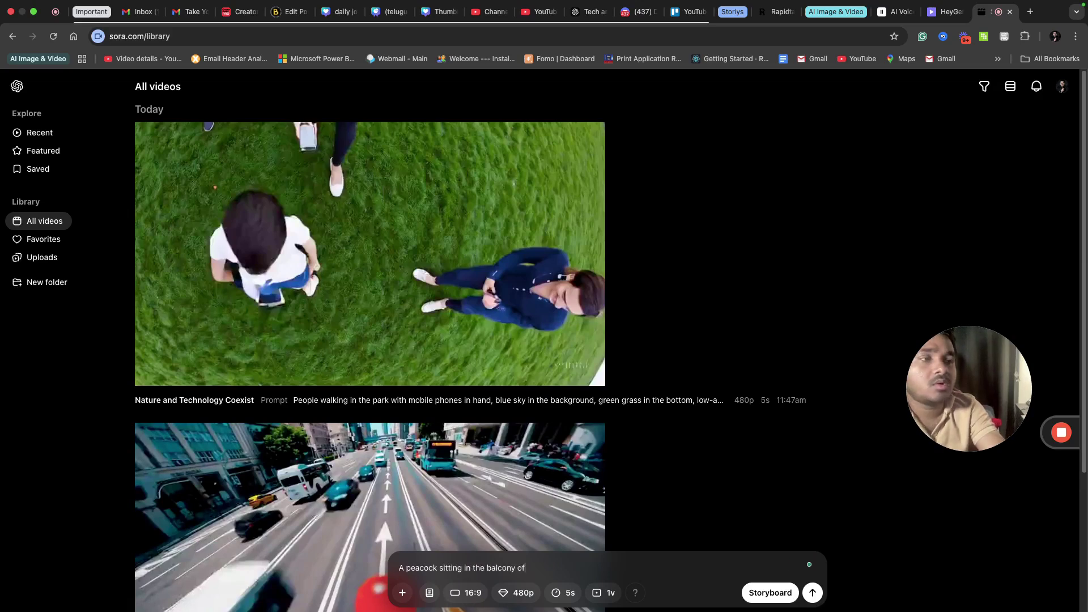
pyautogui.write(' a mul')
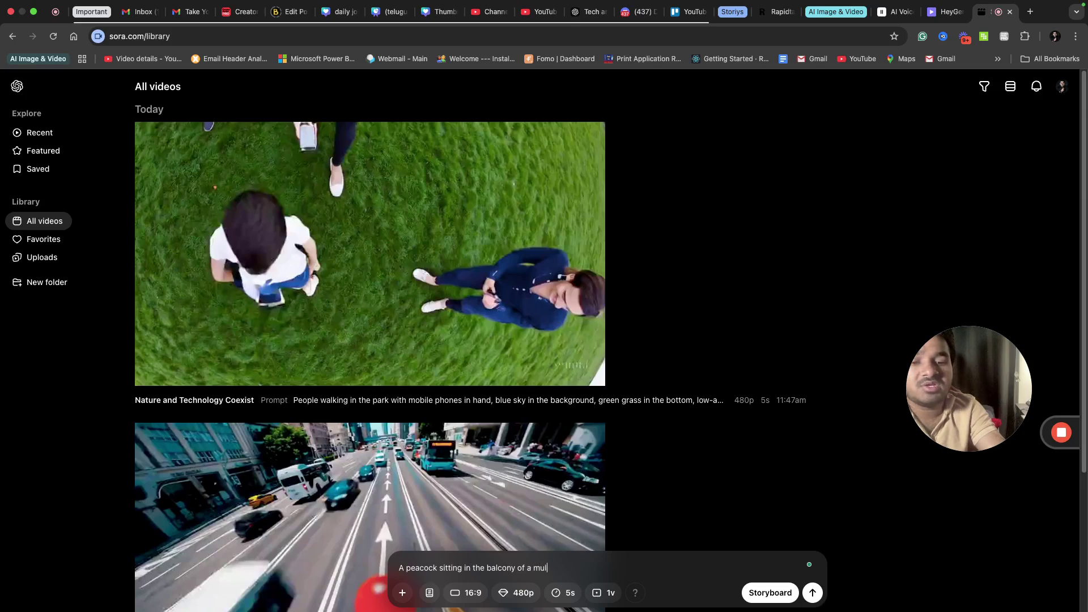
pyautogui.write('ti-storeye')
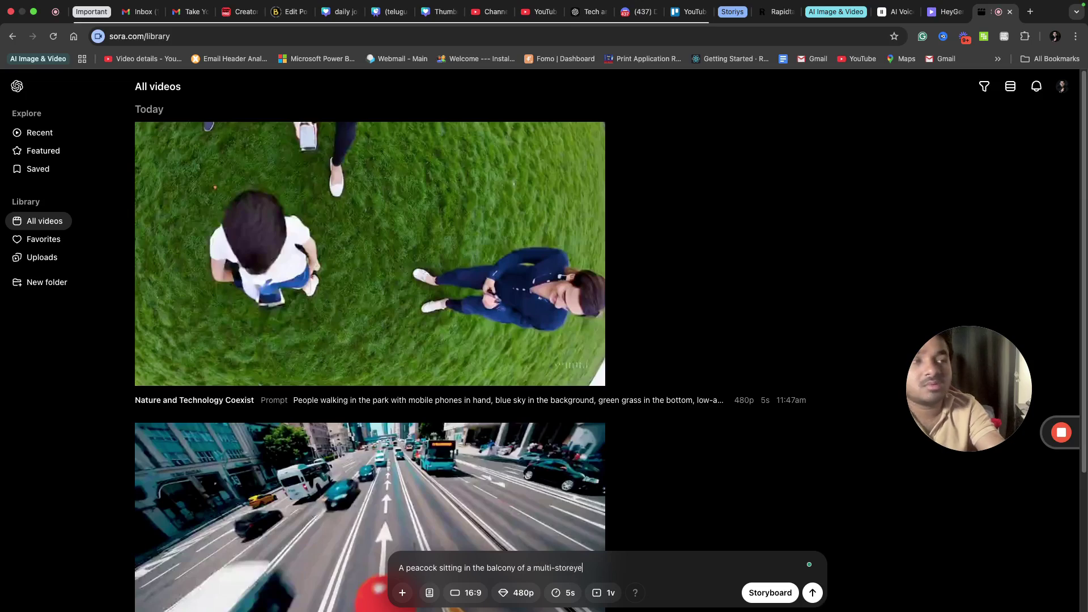
pyautogui.write('d building')
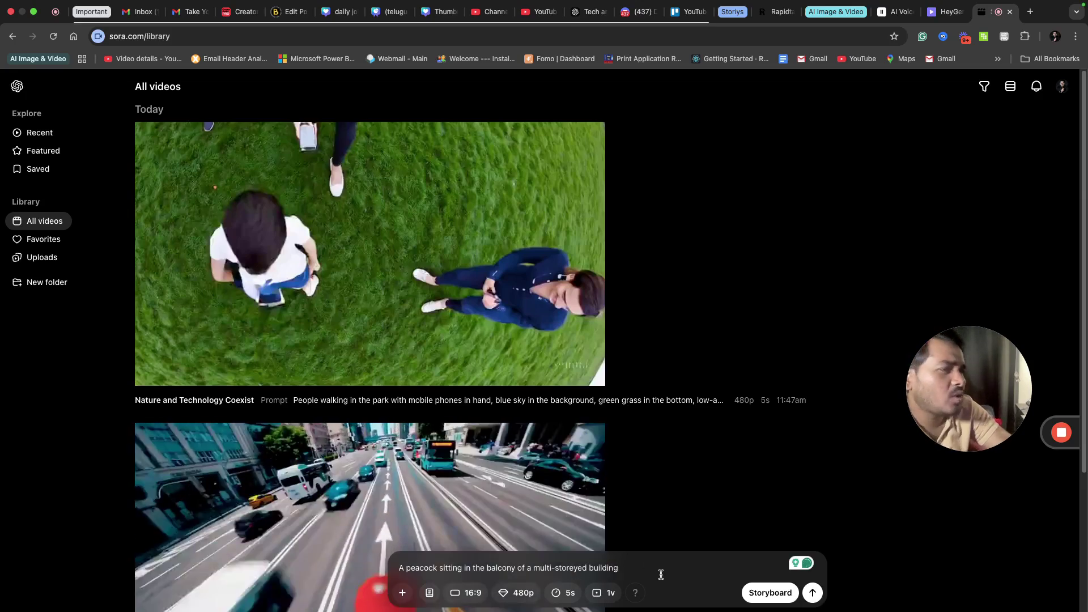
pyautogui.click(813, 593)
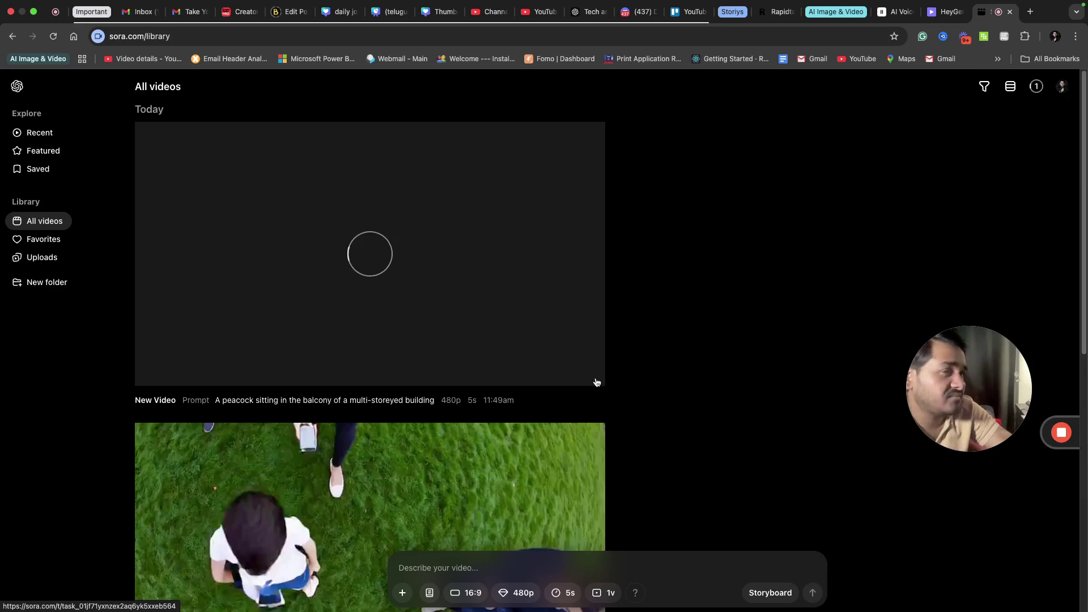
# Play the finished Urban Peacock Splendor clip, then close it to return to the library
pyautogui.click(597, 382)
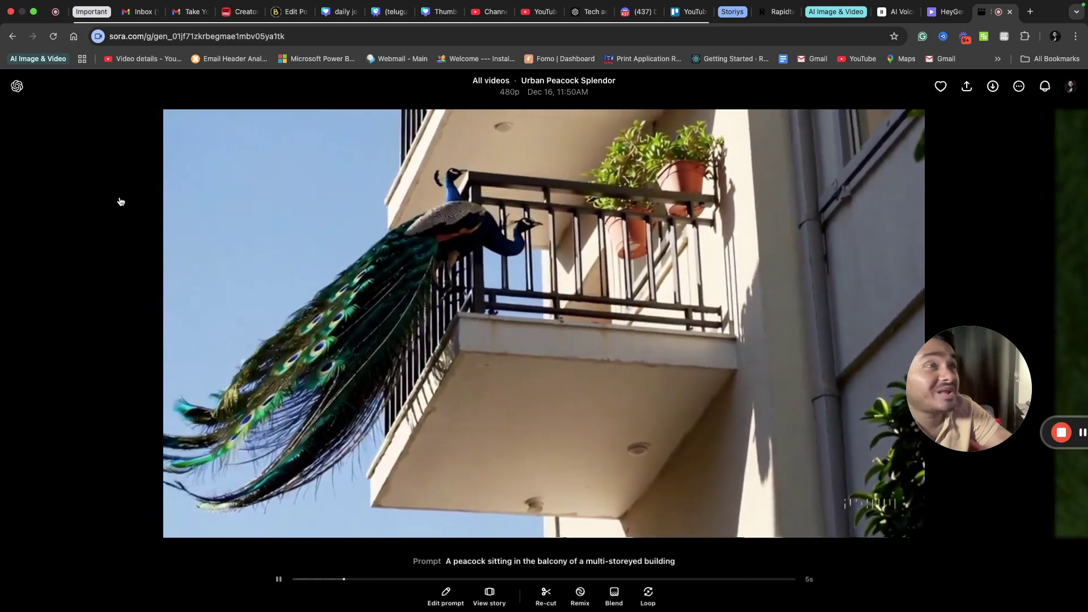
pyautogui.click(121, 201)
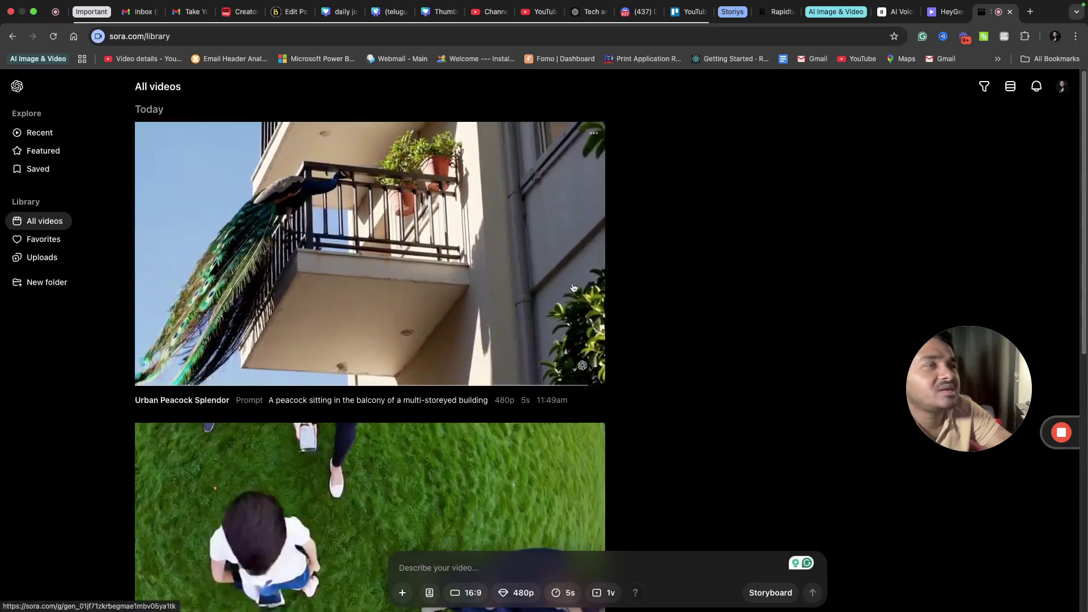